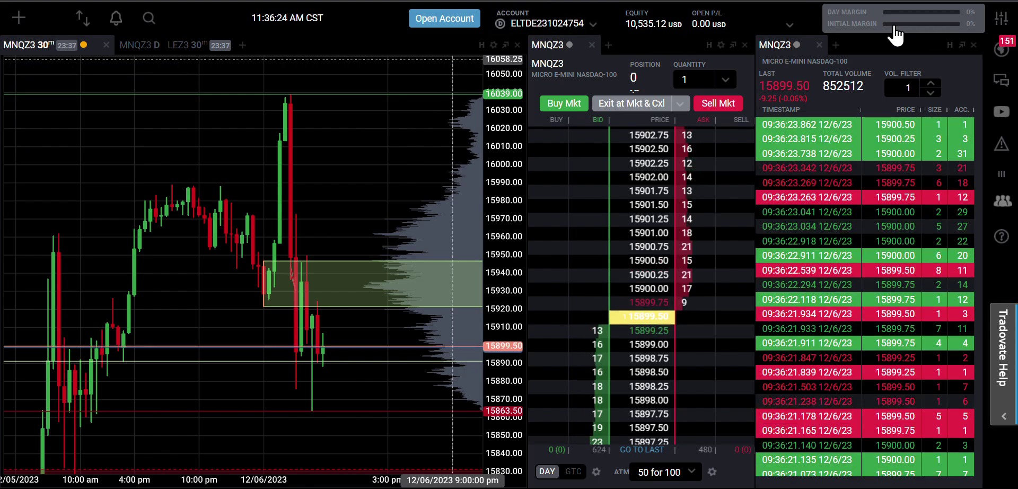
Glance at the account margin reports, then pan through earlier MNQZ3 price history and back.
left_click(896, 28)
left_click(990, 19)
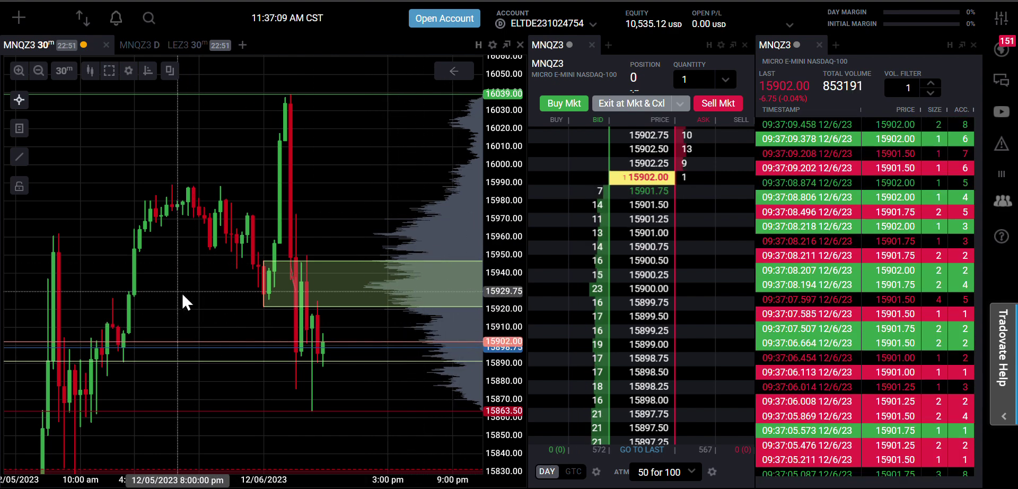
mouse_move(182, 292)
left_mouse_down()
mouse_move(388, 300)
mouse_move(369, 301)
left_mouse_up()
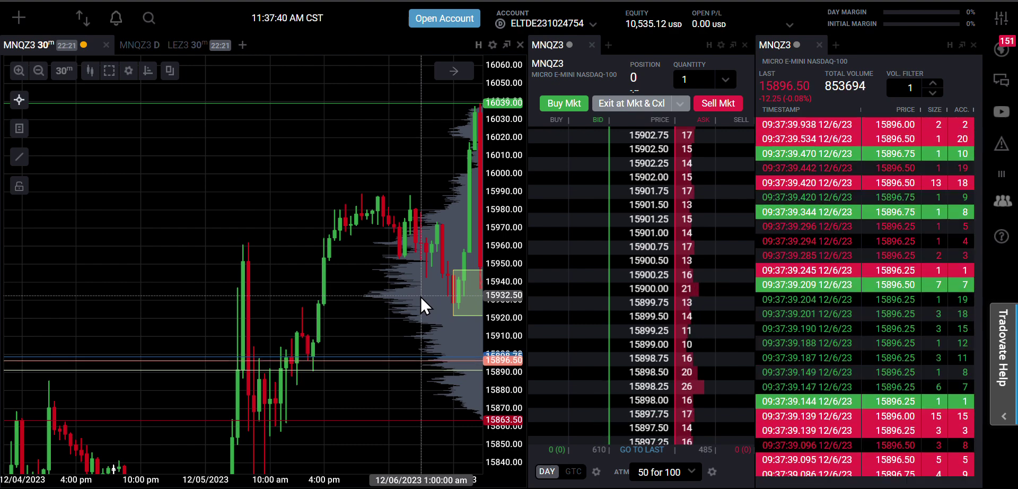
left_click_drag(341, 279, 148, 163)
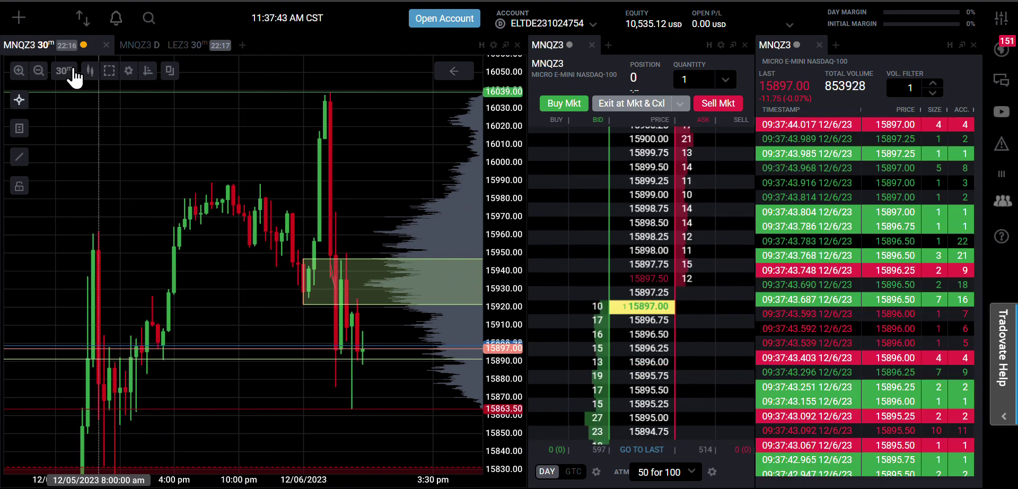
Switch the chart to 5-minute candles and zoom in on the shaded 15920–15946 zone.
left_click(65, 71)
left_click(54, 141)
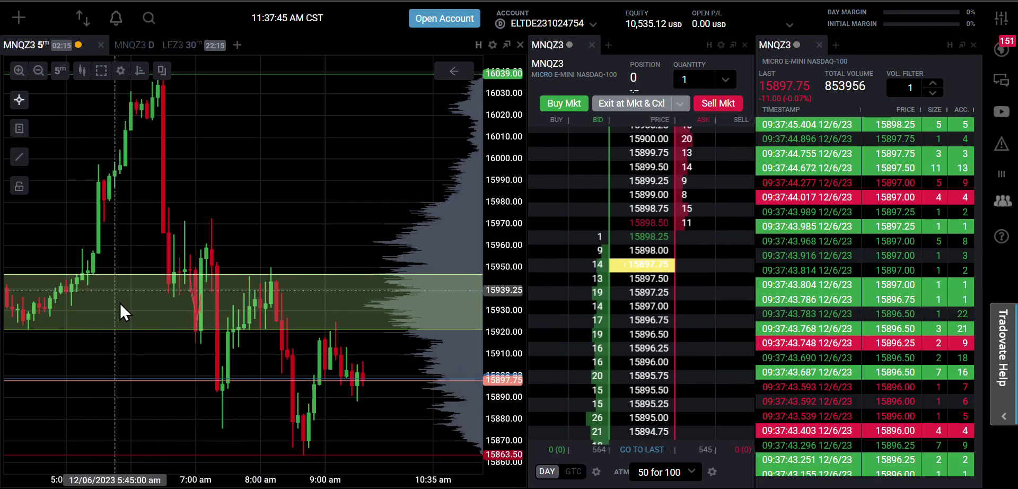
left_click_drag(167, 217, 300, 218)
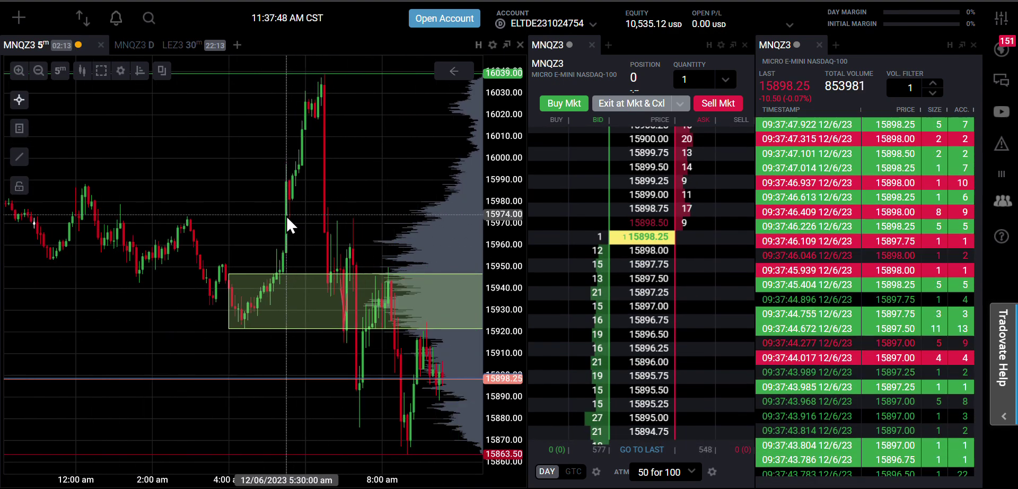
left_click_drag(401, 208, 346, 180)
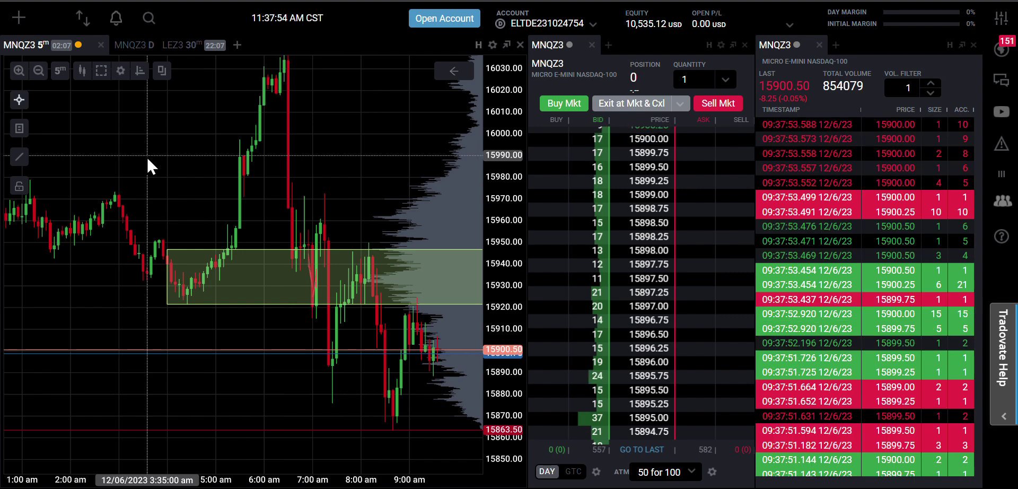
left_click_drag(147, 157, 157, 158)
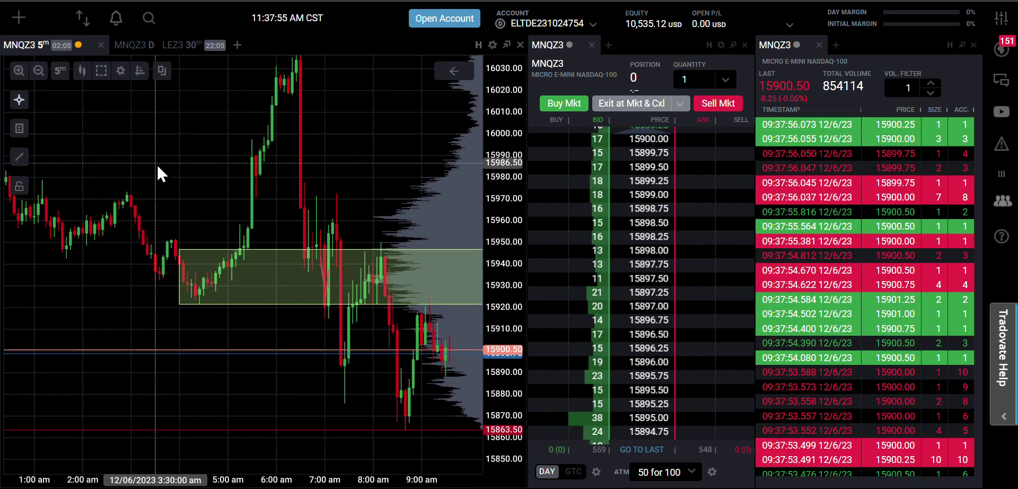
scroll(364, 180, "up", 2)
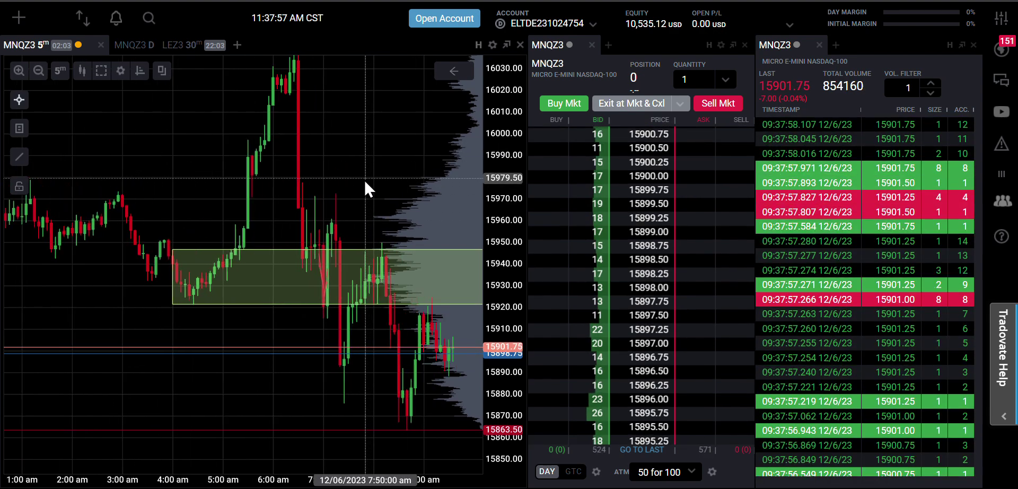
scroll(507, 217, "up", 2)
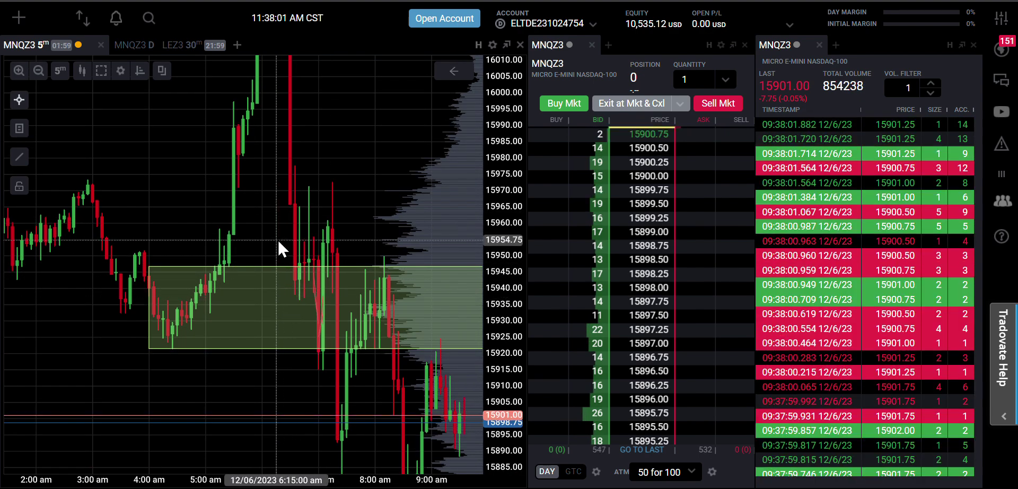
scroll(276, 236, "up", 2)
scroll(274, 234, "up", 1)
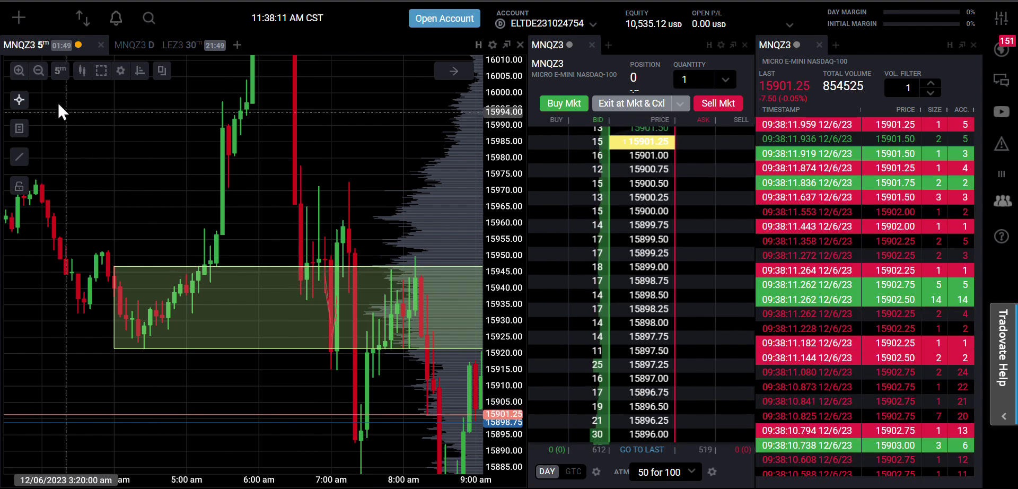
Switch the chart to 1-minute candles and pan back to the 6 am bars.
left_click(59, 72)
left_click(57, 121)
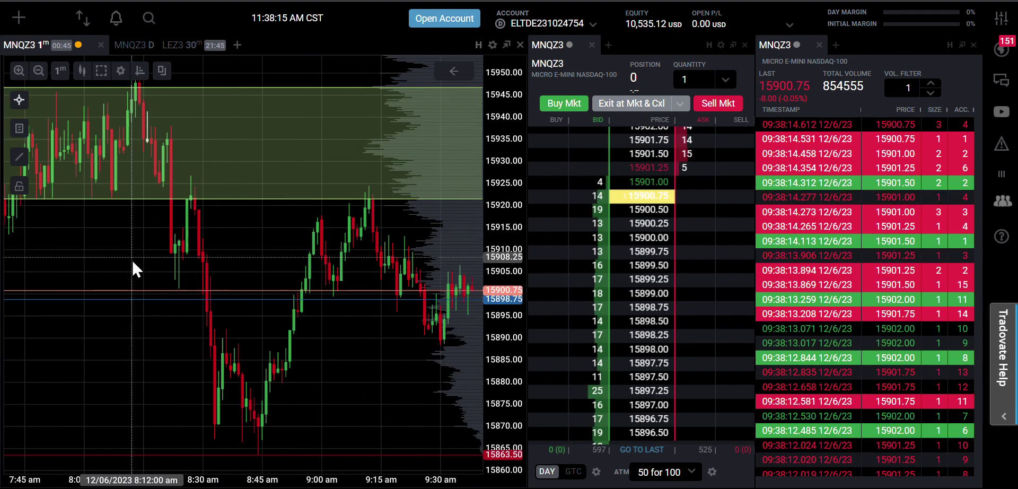
left_click_drag(132, 259, 431, 379)
mouse_move(107, 151)
left_mouse_down()
mouse_move(419, 203)
mouse_move(239, 181)
left_mouse_up()
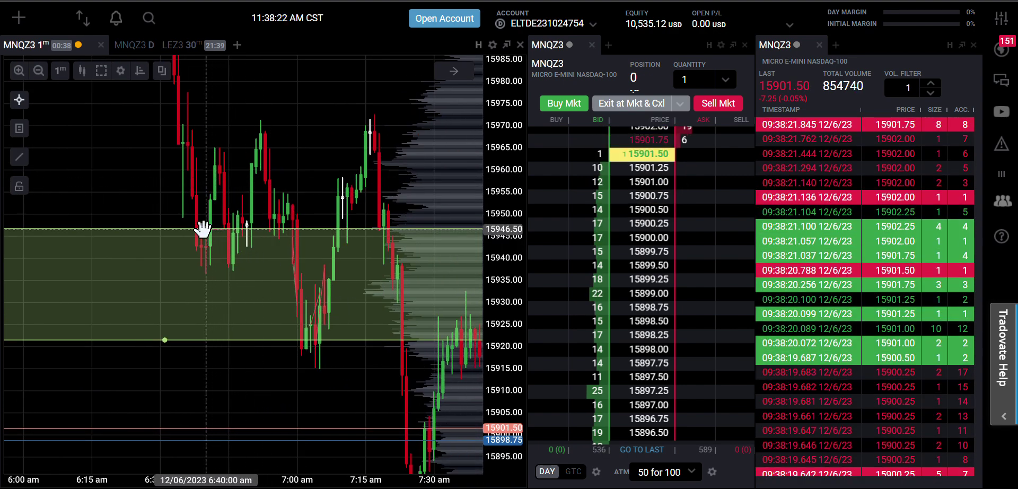
Select the demand zone rectangle and shift the view slightly toward earlier candles.
left_click(217, 228)
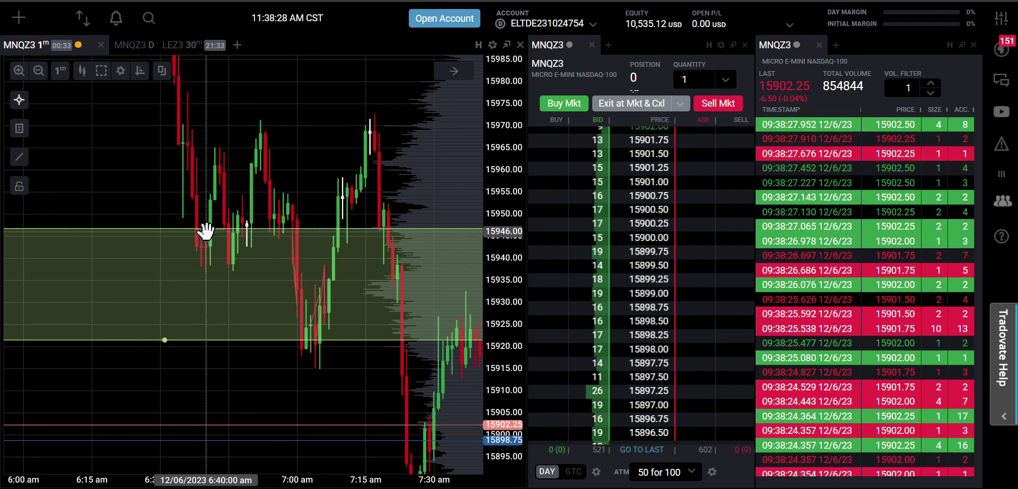
scroll(177, 187, "down", 2)
scroll(178, 188, "up", 1)
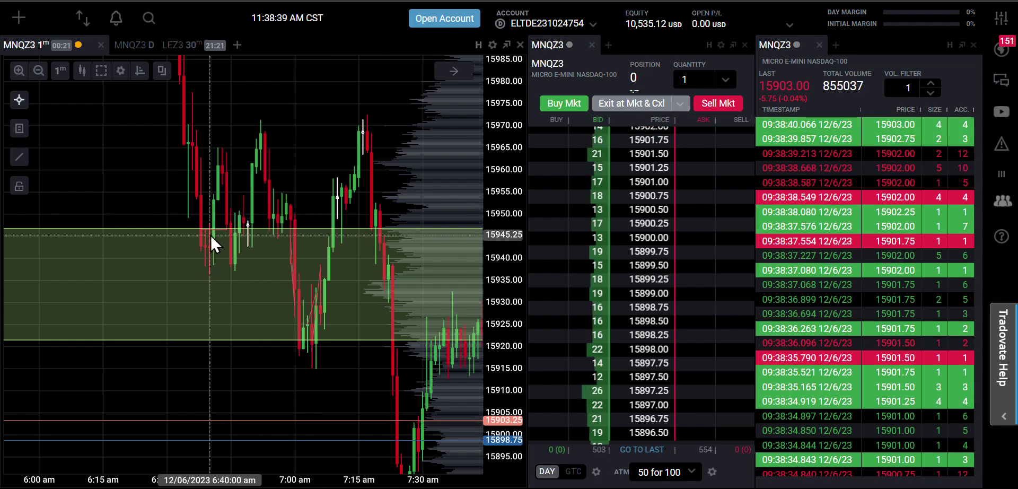
left_click(210, 234)
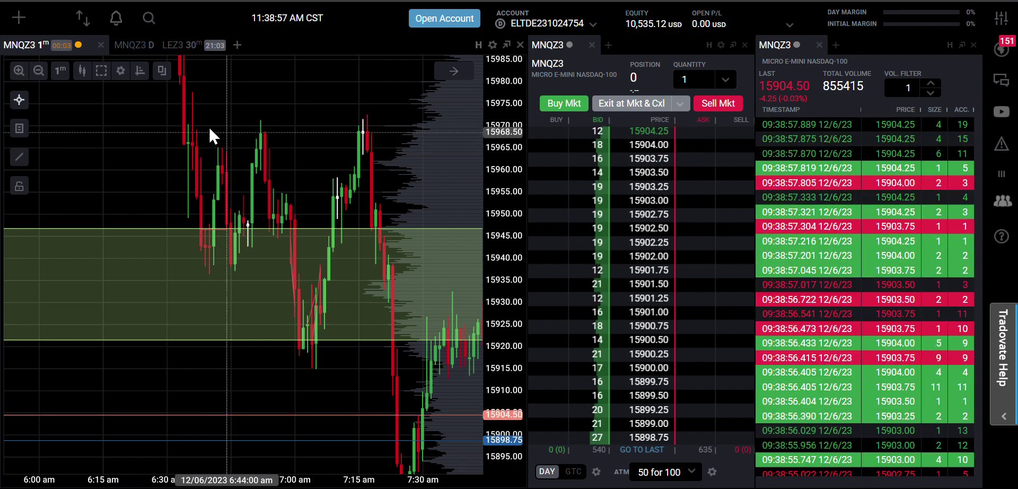
left_click_drag(197, 137, 211, 171)
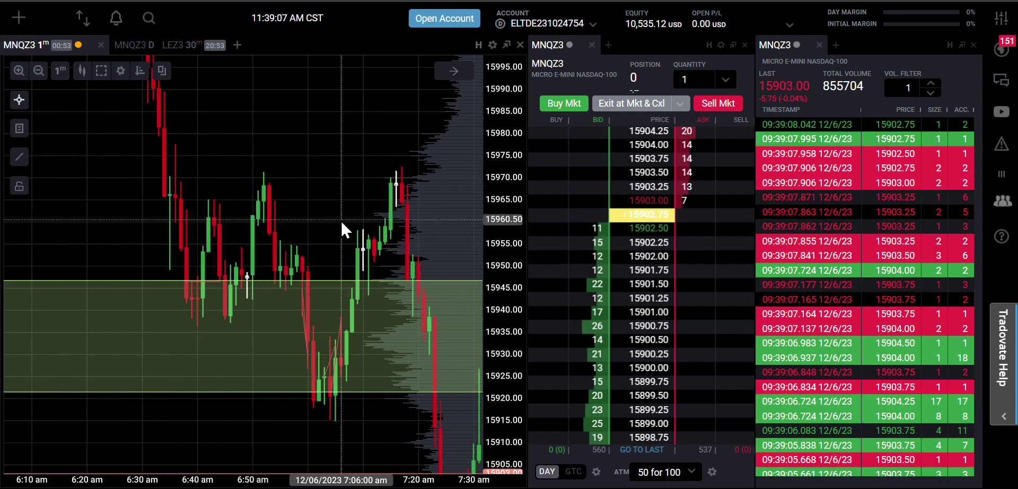
Zoom in on the 6:30–7:20 am one-minute bars around the green demand zone.
scroll(345, 198, "up", 3)
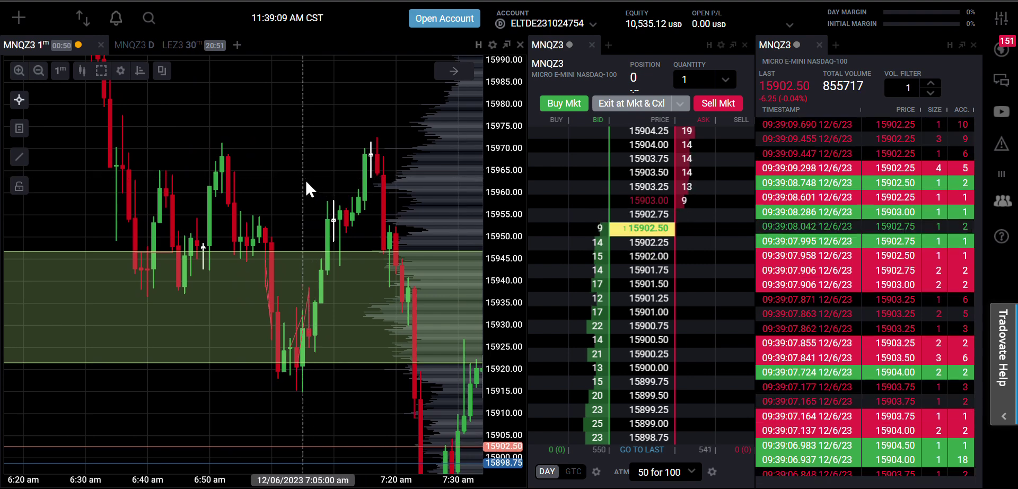
scroll(279, 161, "up", 3)
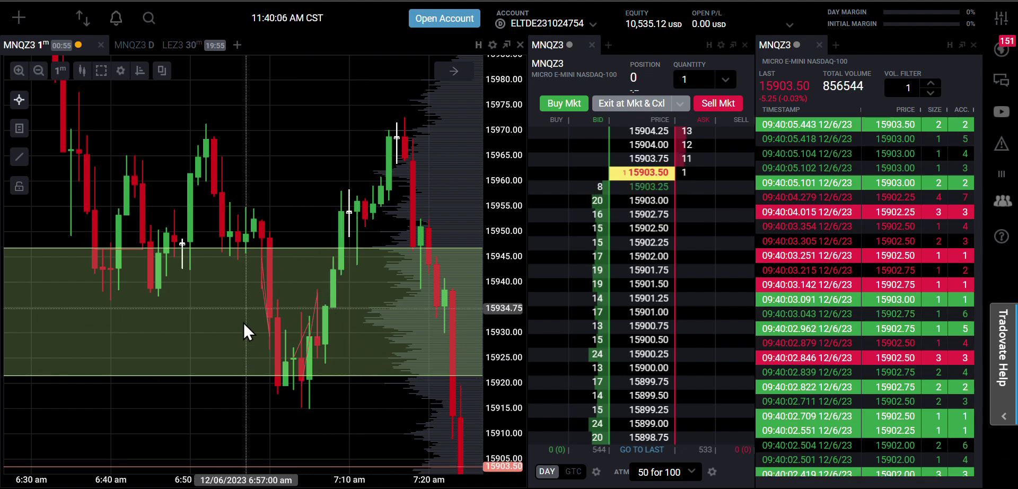
Draw an ellipse from the Shapes drawing tools over the 7:01–7:11 candles.
left_click(20, 156)
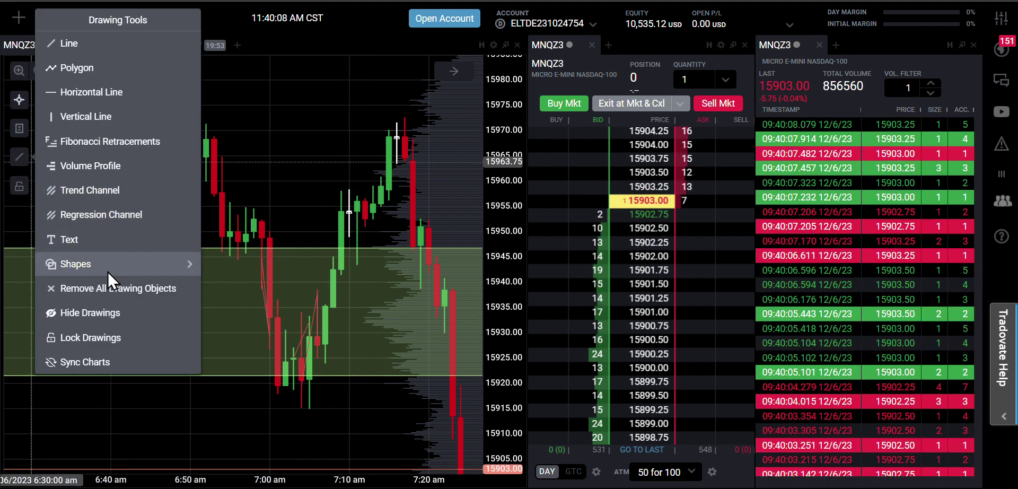
left_click(109, 271)
left_click(69, 231)
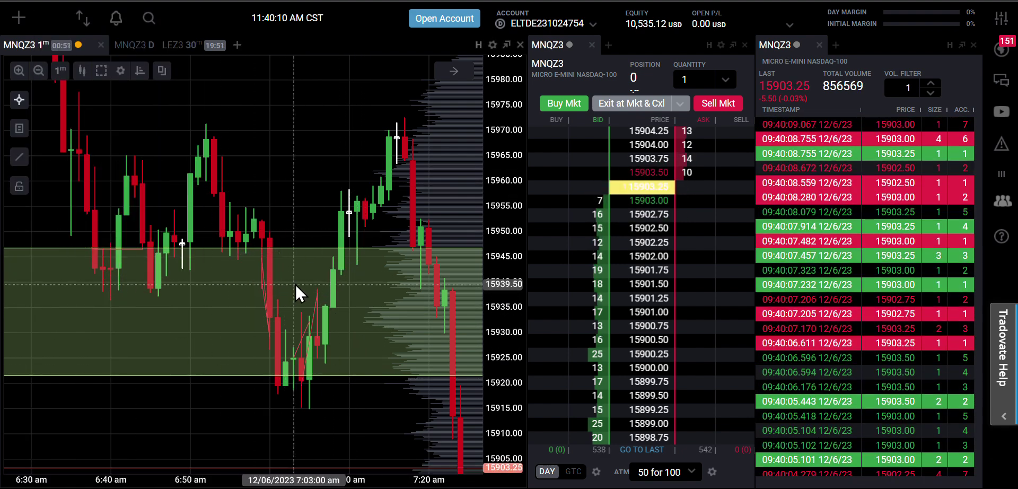
left_click_drag(294, 277, 373, 434)
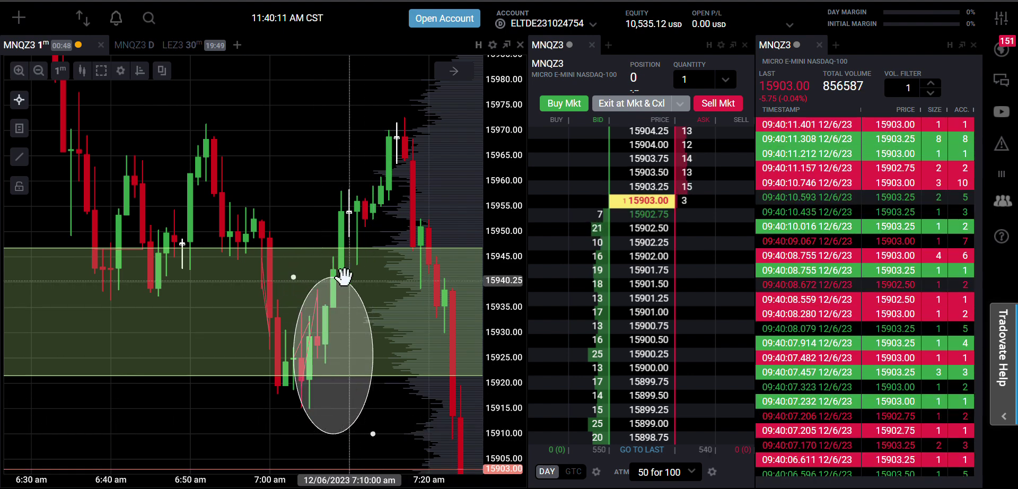
left_click_drag(343, 276, 326, 271)
Give the ellipse the red preset for both fill and border, and apply.
double_click(326, 270)
left_click(381, 108)
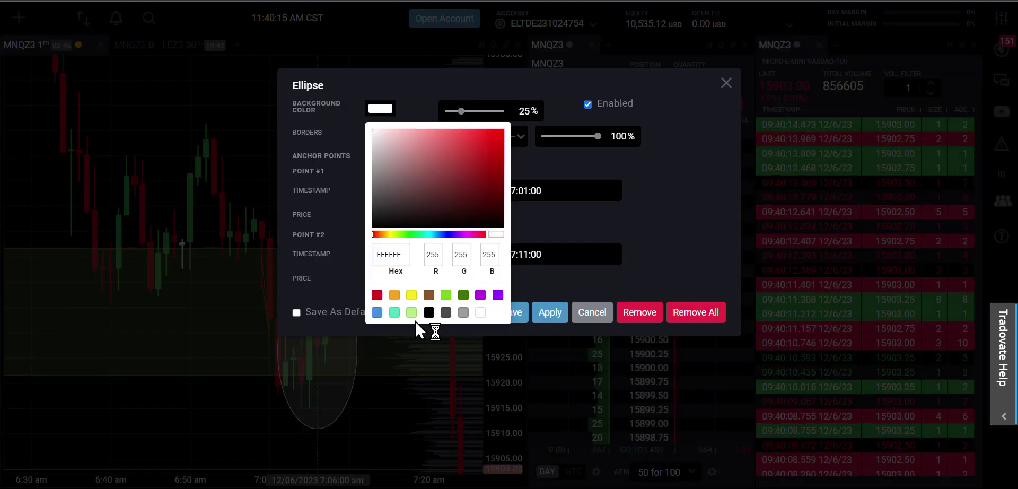
left_click(377, 295)
left_click(346, 189)
left_click(380, 133)
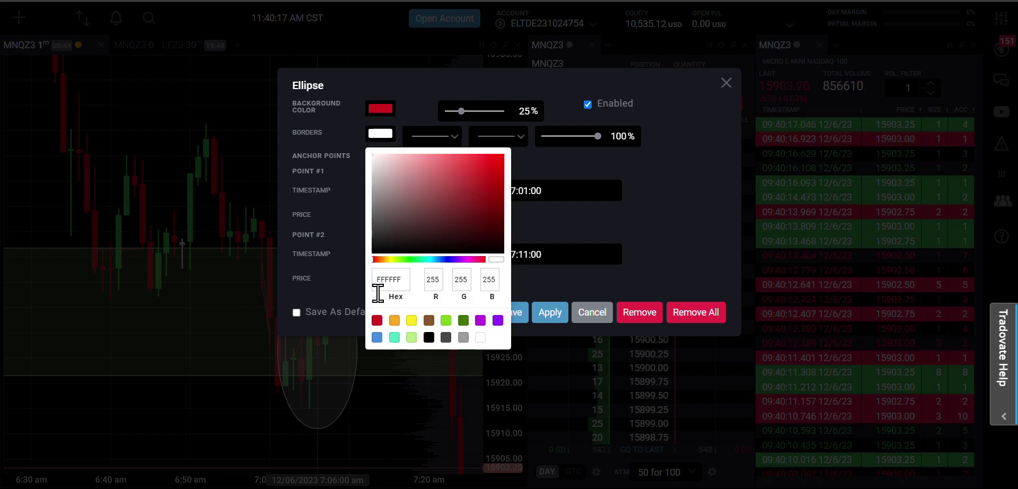
left_click(377, 320)
left_click(548, 289)
left_click(550, 312)
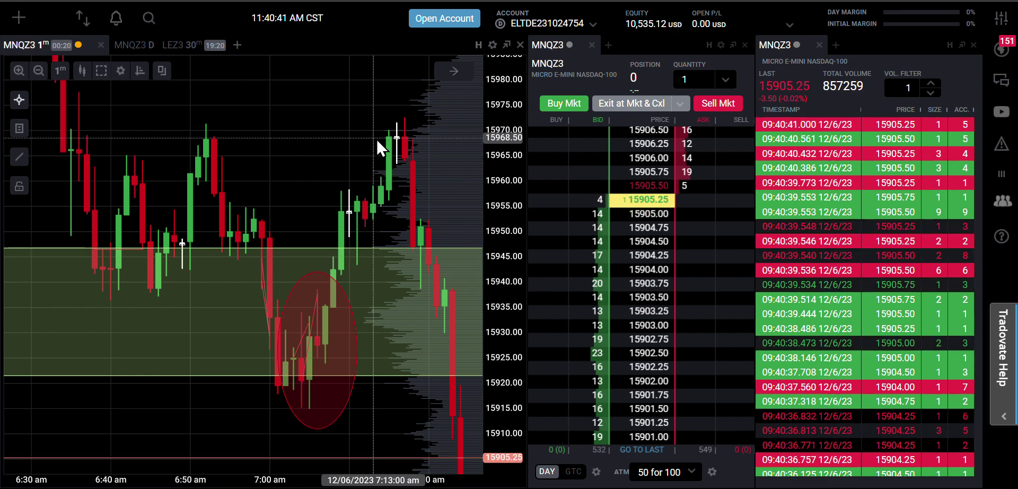
scroll(336, 154, "down", 1)
scroll(336, 153, "down", 2)
scroll(336, 151, "down", 1)
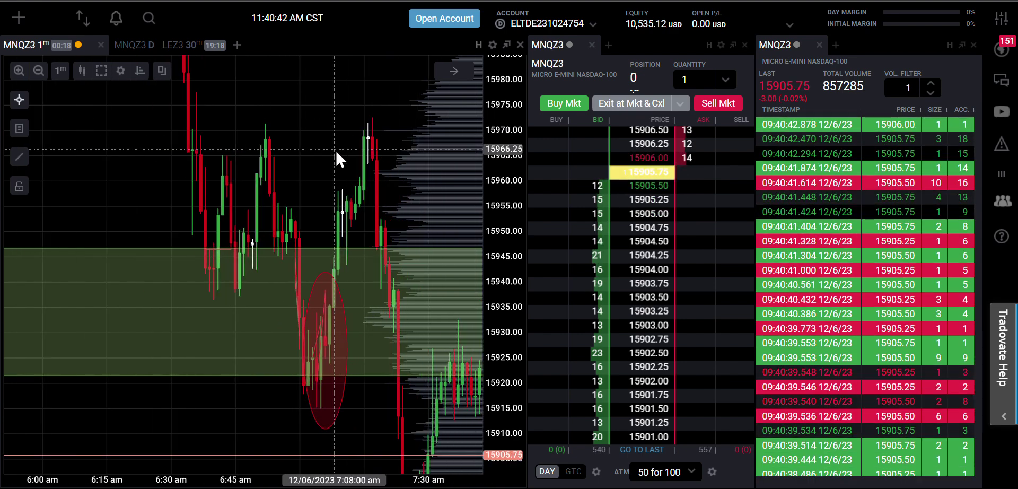
scroll(305, 153, "up", 1)
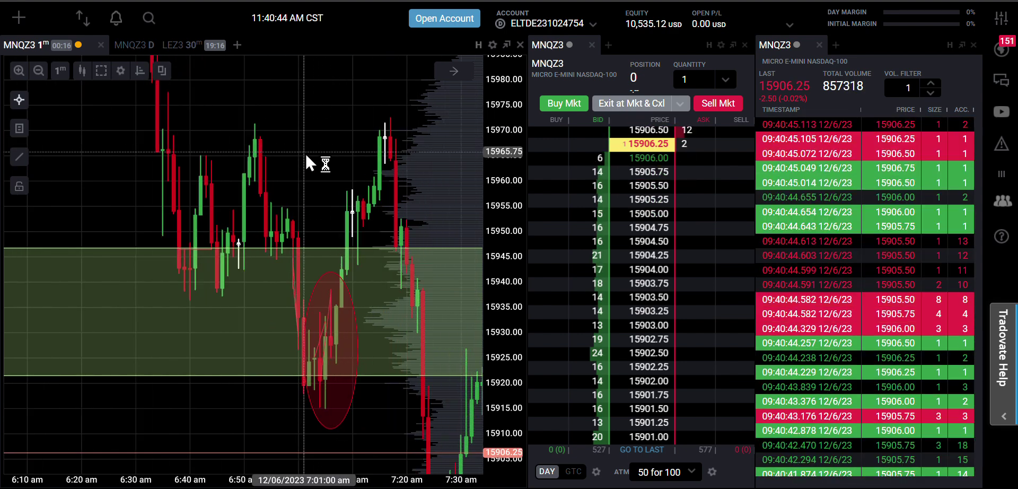
scroll(308, 156, "up", 1)
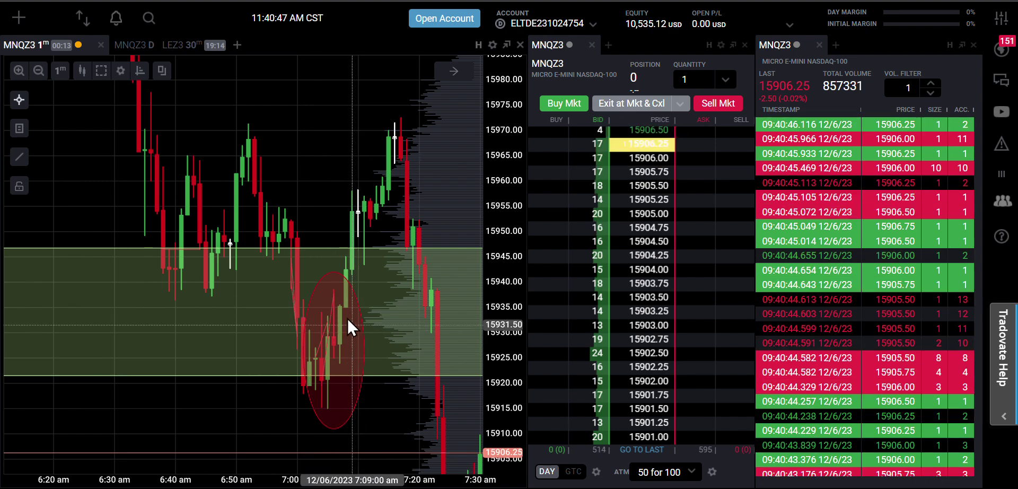
mouse_move(348, 325)
mouse_move(438, 207)
left_mouse_down()
mouse_move(304, 153)
mouse_move(214, 142)
left_mouse_up()
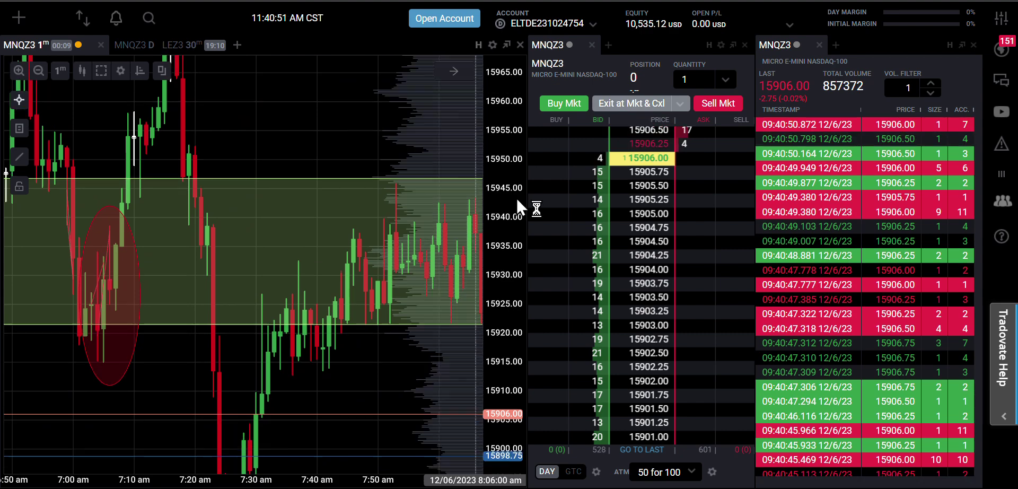
scroll(516, 197, "down", 2)
scroll(511, 197, "down", 2)
scroll(307, 111, "down", 2)
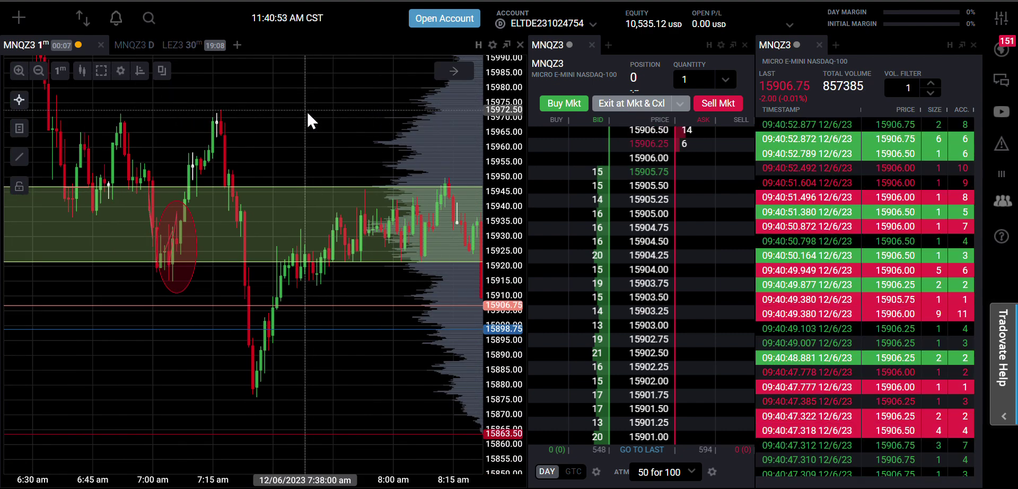
scroll(307, 110, "down", 2)
scroll(307, 110, "down", 2)
mouse_move(381, 117)
left_mouse_down()
mouse_move(195, 117)
mouse_move(352, 112)
mouse_move(396, 119)
mouse_move(453, 156)
left_mouse_up()
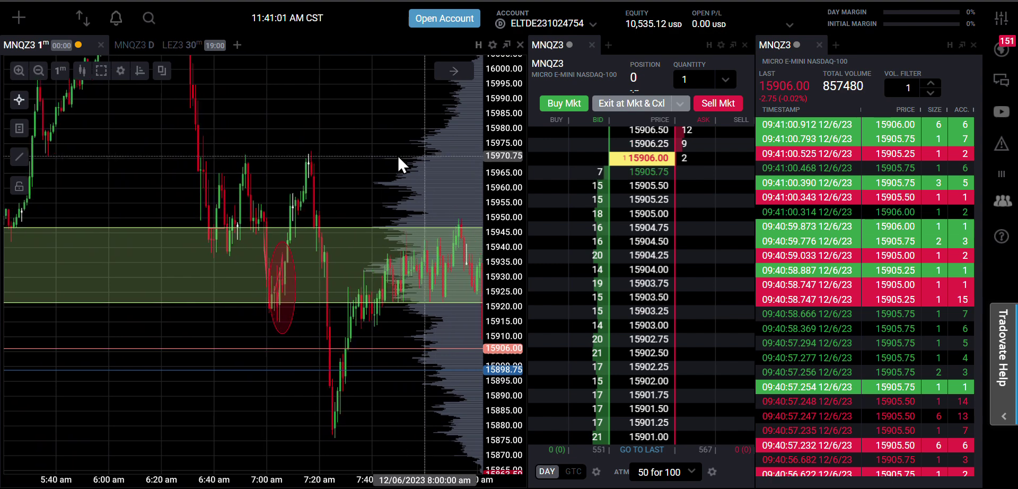
scroll(398, 155, "down", 3)
scroll(333, 140, "up", 2)
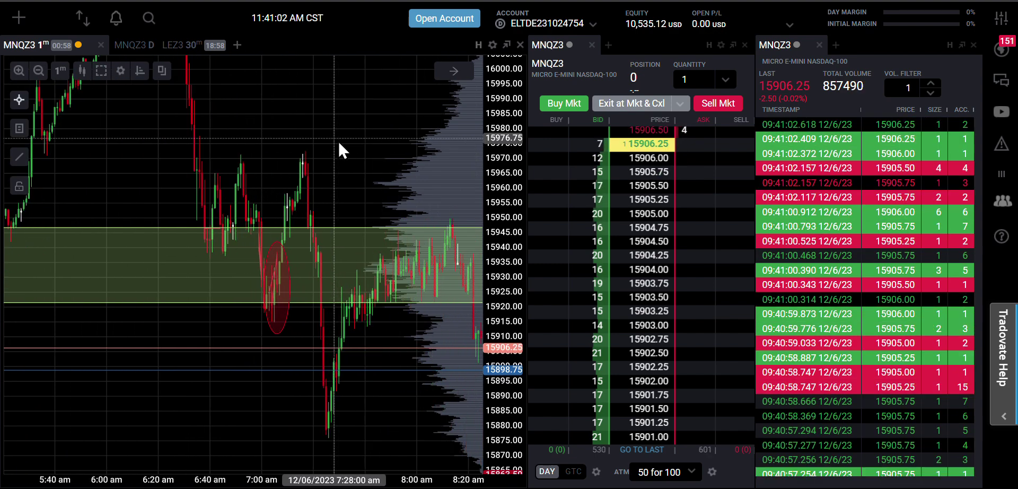
scroll(338, 141, "up", 2)
scroll(378, 153, "up", 1)
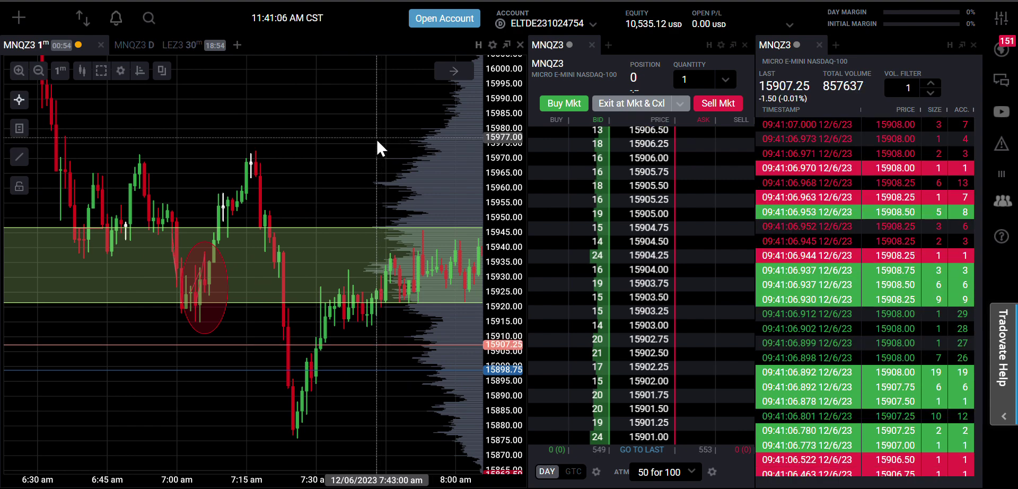
left_click_drag(313, 139, 366, 154)
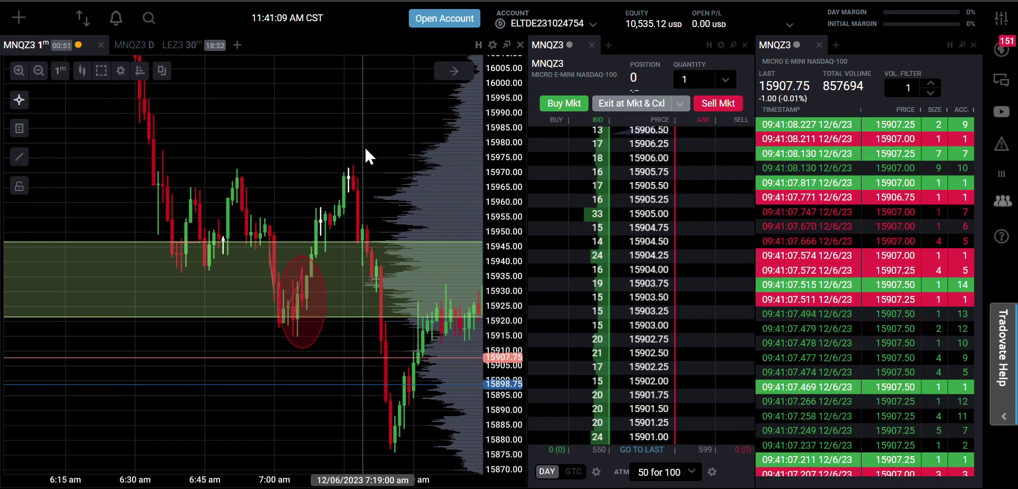